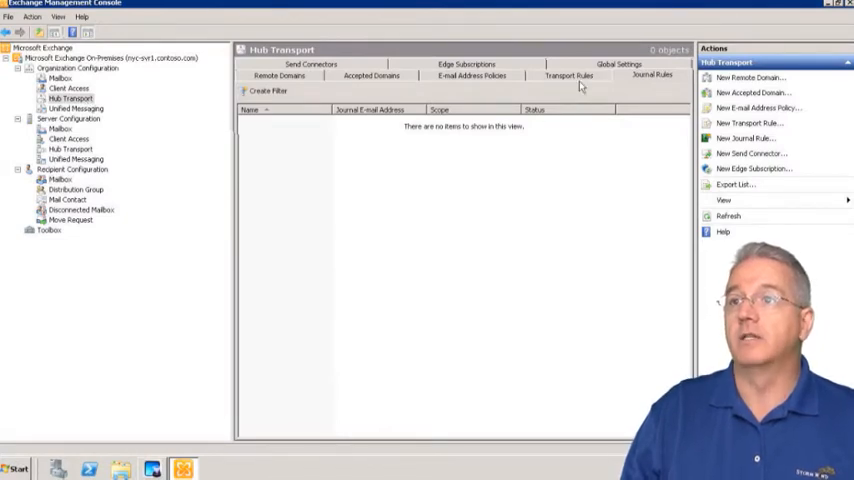
Show the empty Hub Transport rules list and bring up its New Transport Rule option.
{"action": "left_click", "coordinate": [568, 76]}
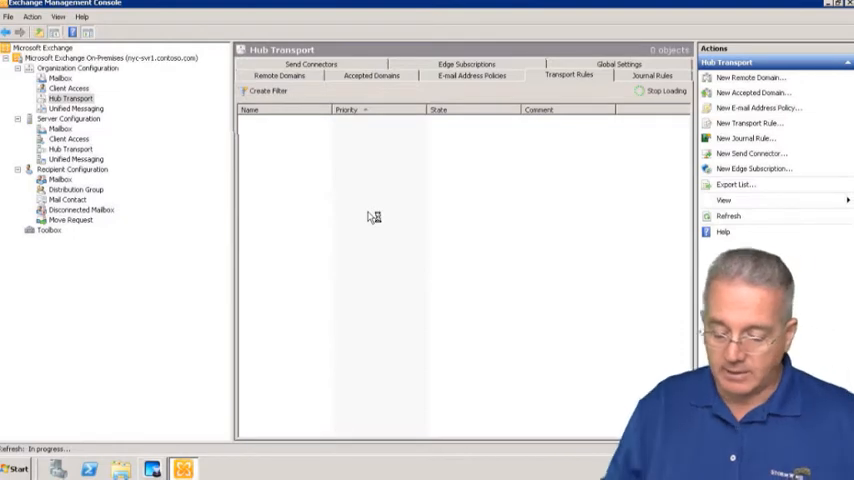
{"action": "right_click", "coordinate": [344, 184]}
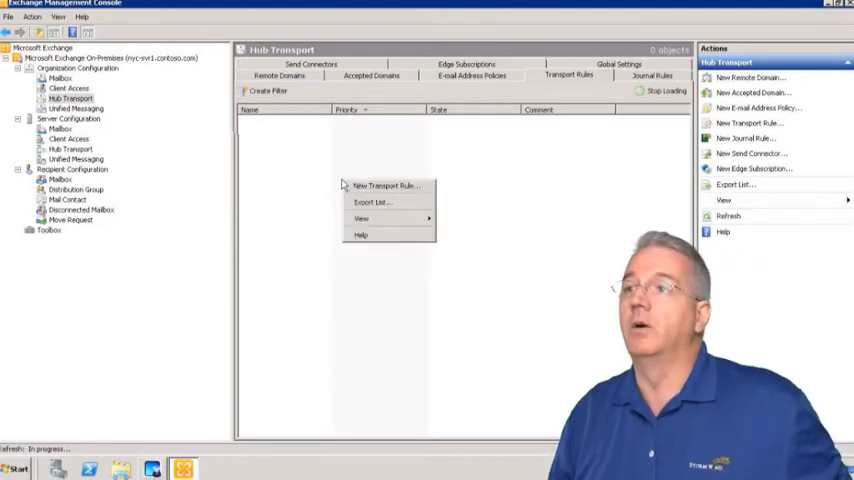
{"action": "left_click", "coordinate": [380, 185]}
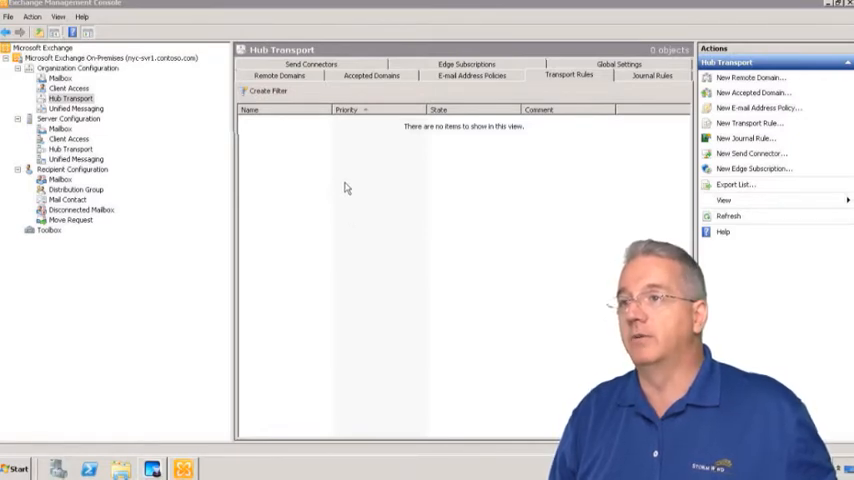
{"action": "right_click", "coordinate": [346, 187]}
Start the New Transport Rule wizard and name the enabled rule 'No Rolex'.
{"action": "left_click", "coordinate": [362, 189]}
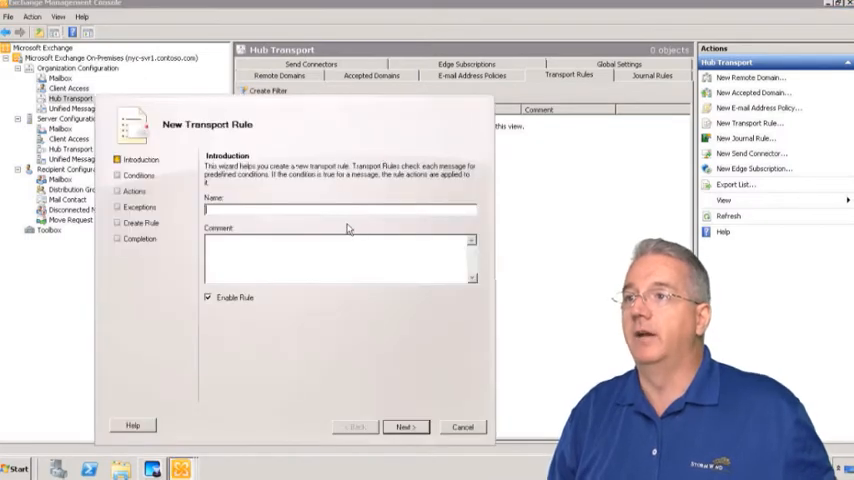
{"action": "left_click_drag", "start_coordinate": [300, 111], "coordinate": [312, 83]}
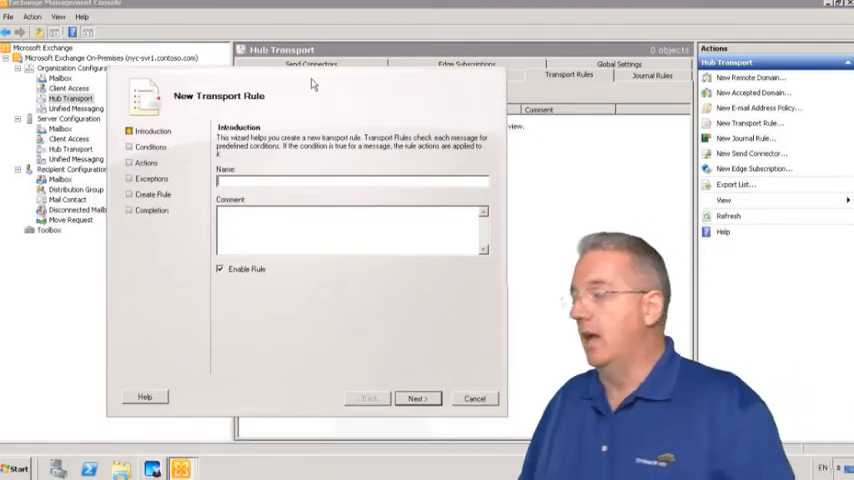
{"action": "type", "text": "No"}
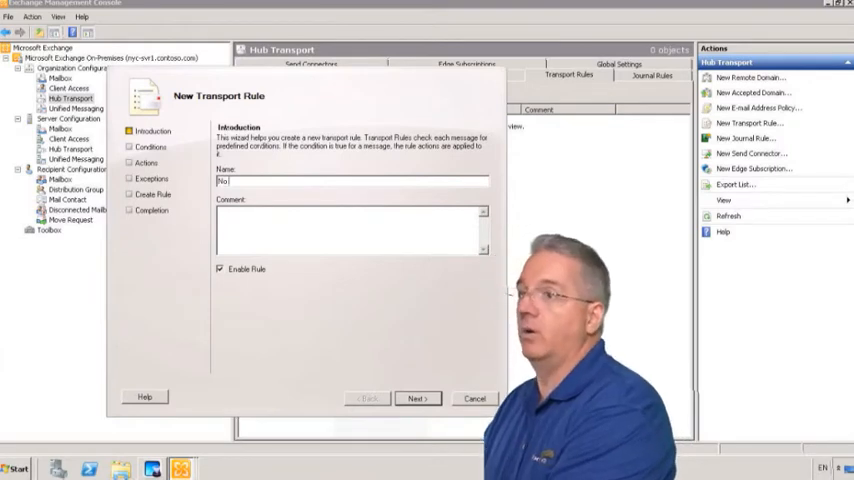
{"action": "type", "text": " Rules"}
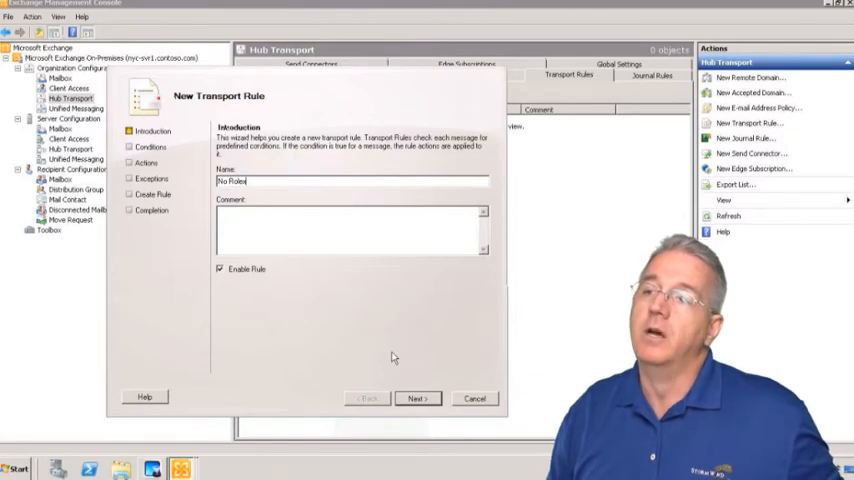
On Conditions, check 'when the Subject field or message body contains specific words'.
{"action": "left_click", "coordinate": [421, 400]}
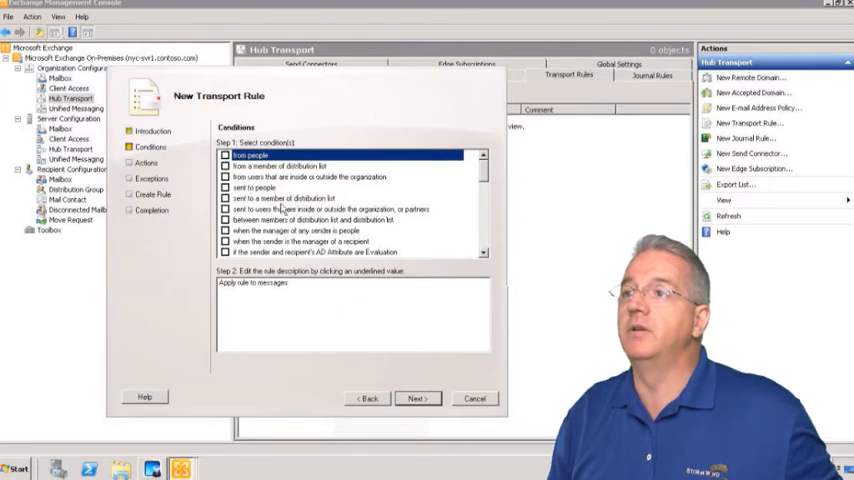
{"action": "left_click_drag", "start_coordinate": [486, 170], "coordinate": [492, 210]}
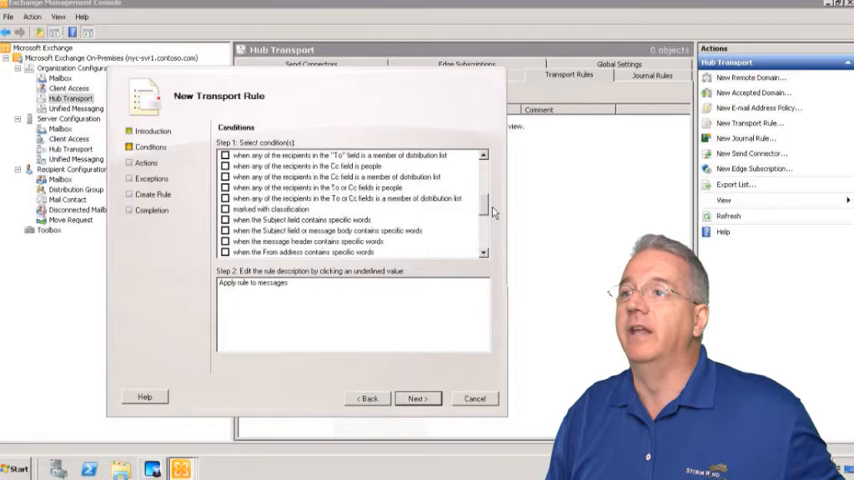
{"action": "left_click", "coordinate": [262, 221]}
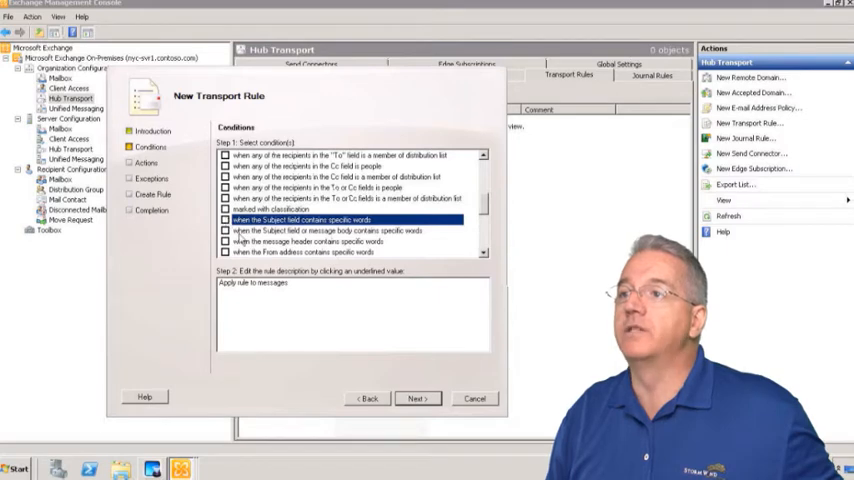
{"action": "left_click", "coordinate": [245, 231]}
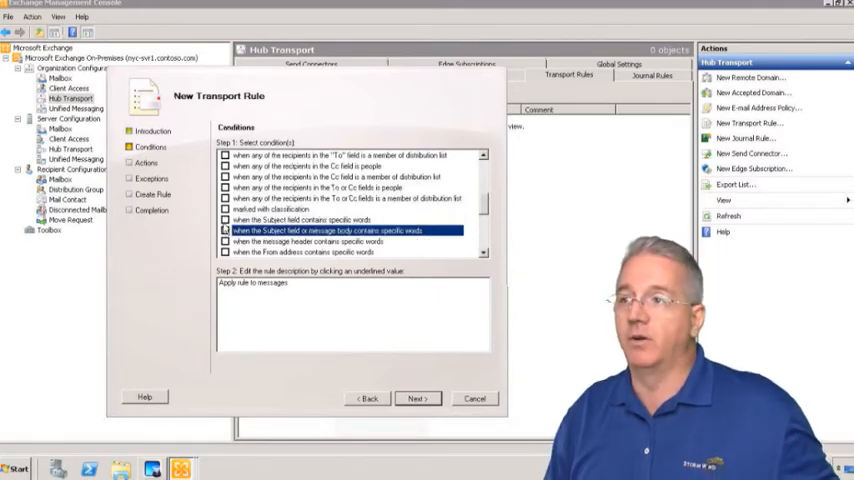
{"action": "left_click", "coordinate": [224, 231]}
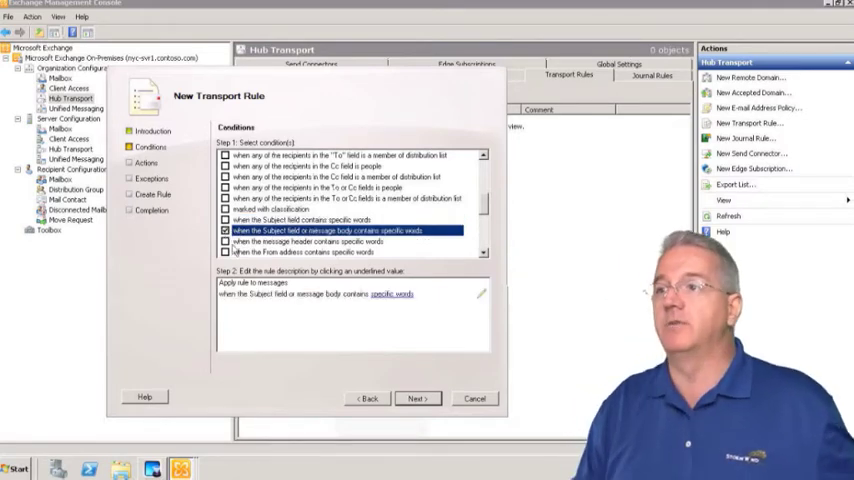
Add 'rolex' and 'roolex' as the specific words the condition matches.
{"action": "left_click", "coordinate": [392, 294]}
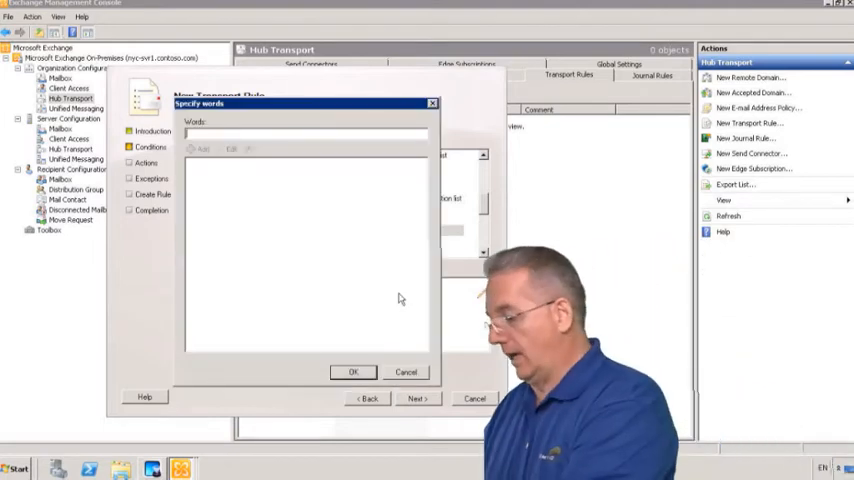
{"action": "type", "text": "rules"}
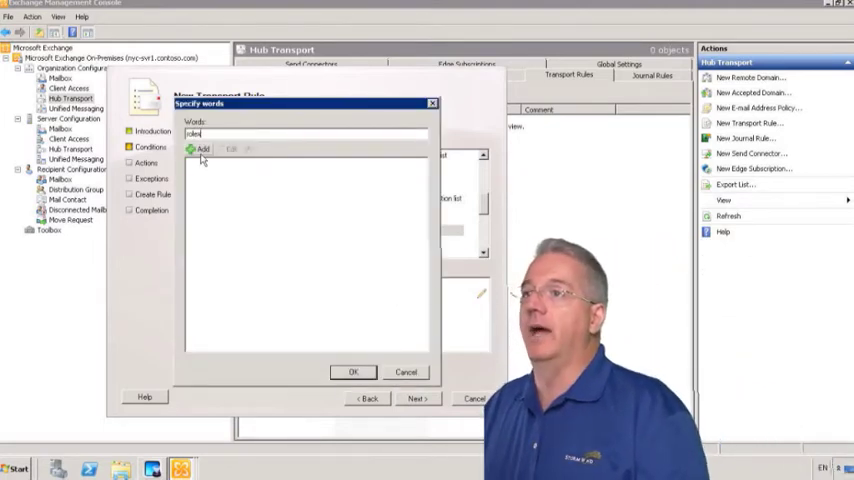
{"action": "left_click", "coordinate": [203, 148]}
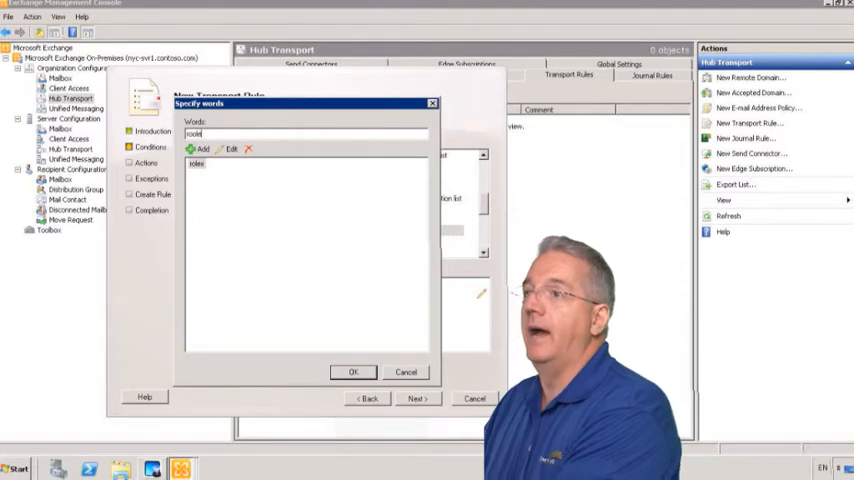
{"action": "left_click", "coordinate": [201, 148]}
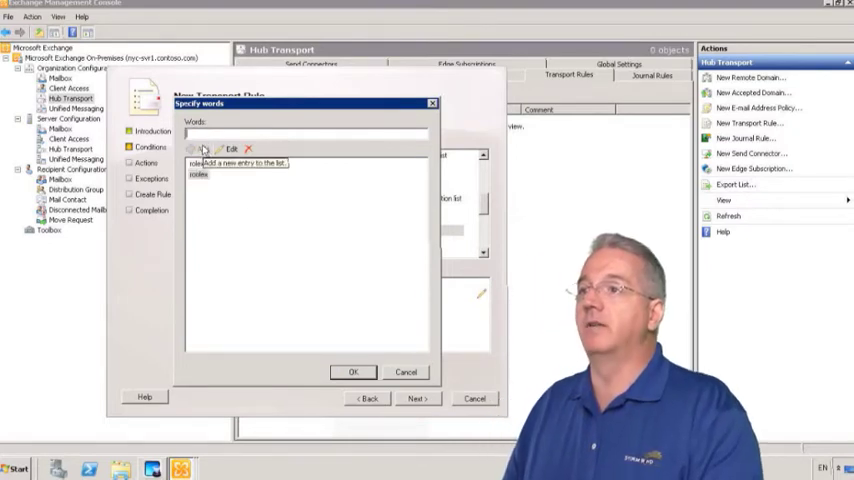
{"action": "left_click", "coordinate": [355, 372]}
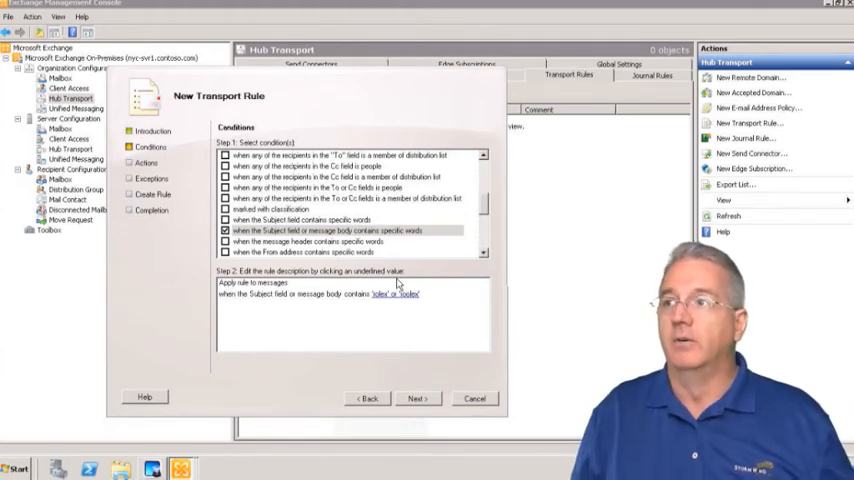
On Actions, check 'prepend message subject with string'.
{"action": "left_click", "coordinate": [416, 399]}
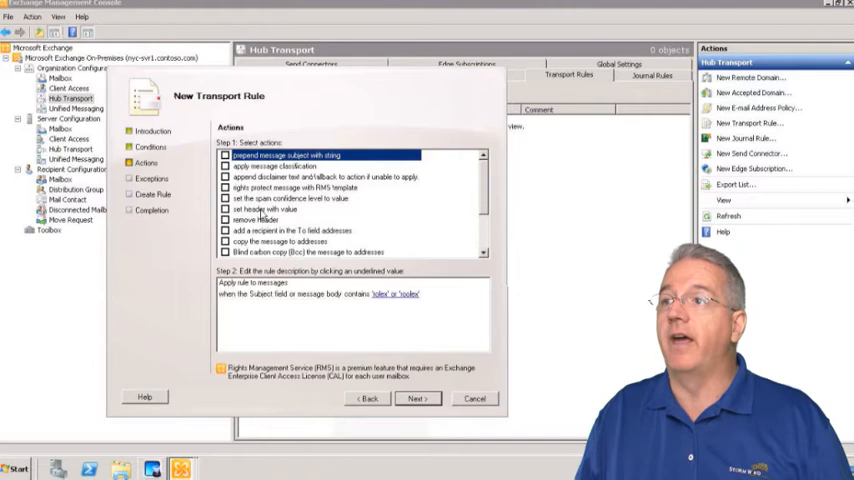
{"action": "left_click_drag", "start_coordinate": [486, 208], "coordinate": [486, 243]}
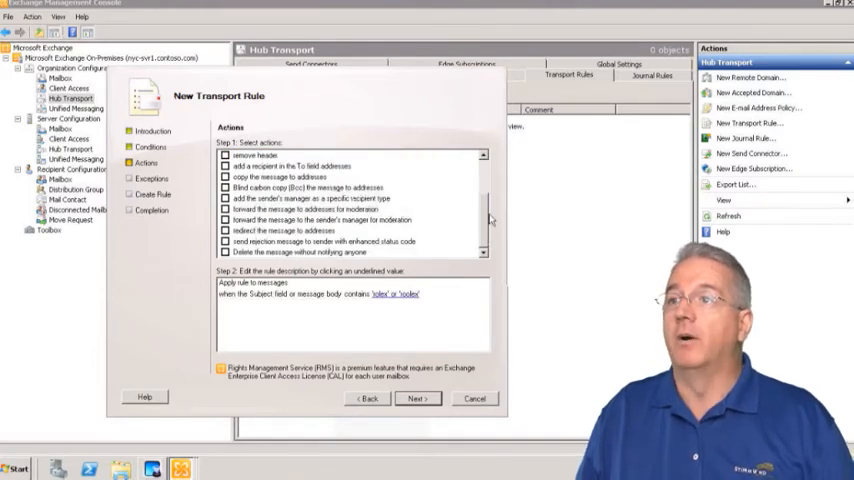
{"action": "left_click", "coordinate": [486, 172]}
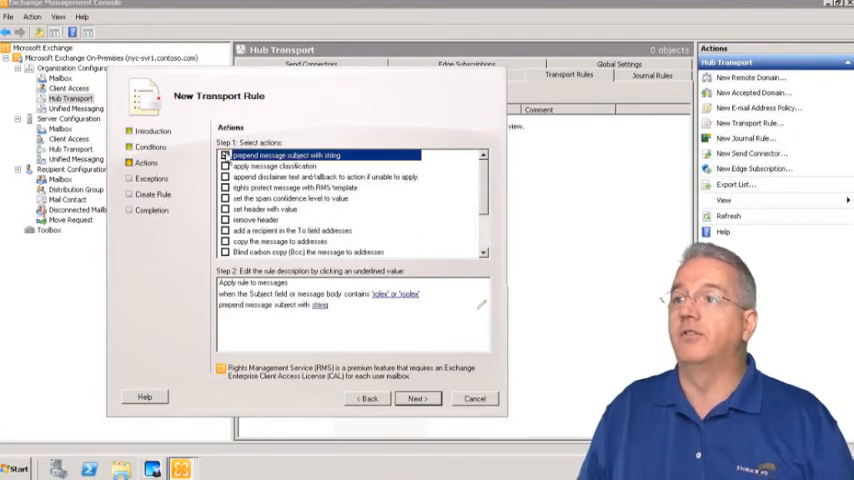
Set the subject prefix to 'THIS IS PROBABLY SPAM -'.
{"action": "left_click", "coordinate": [321, 305]}
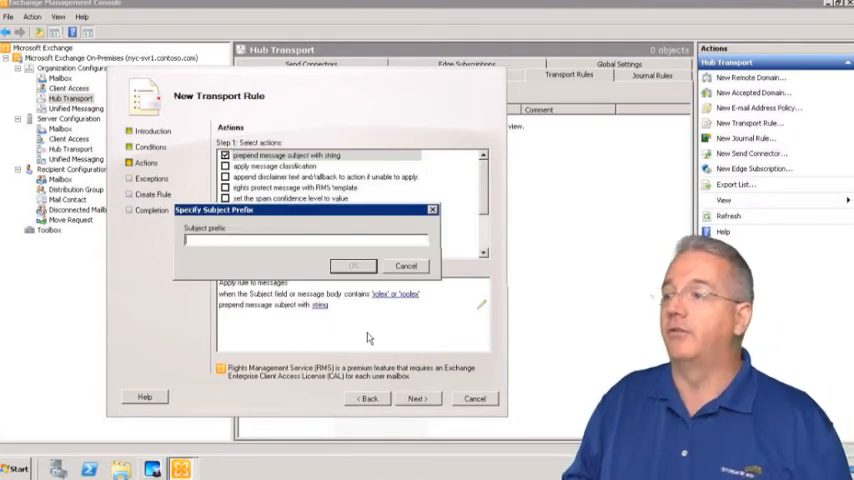
{"action": "type", "text": "TH"}
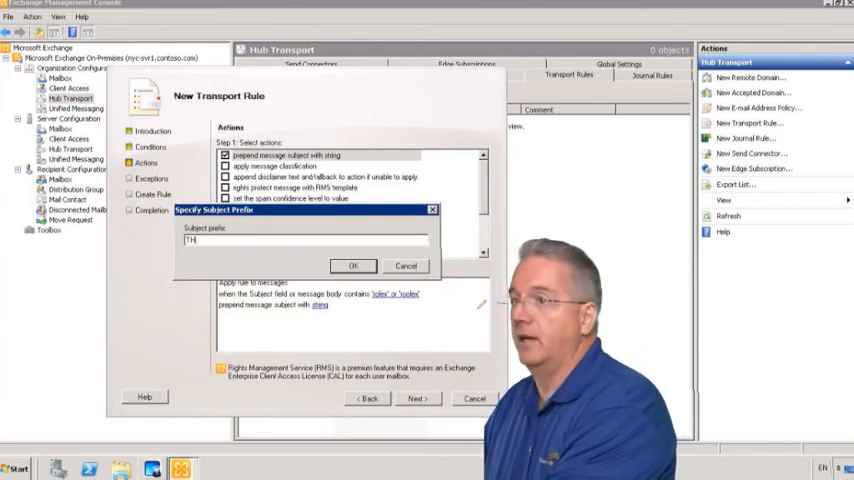
{"action": "type", "text": "IS IS PROBAB"}
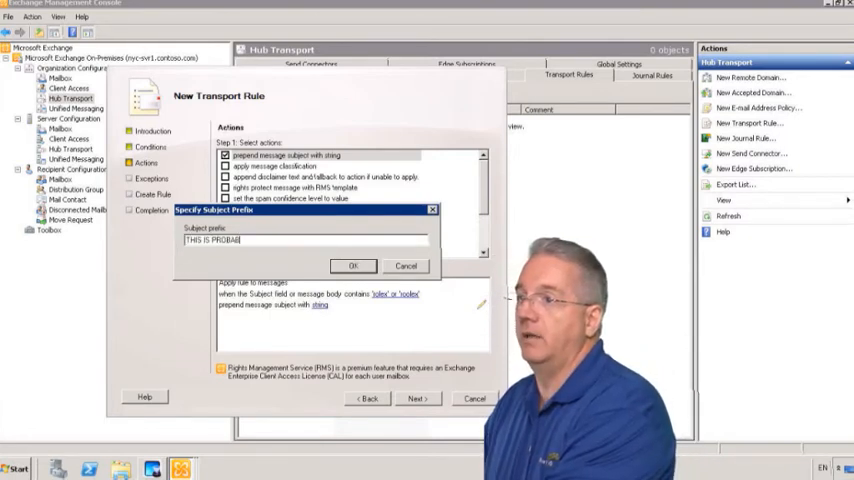
{"action": "type", "text": "LY SPAM "}
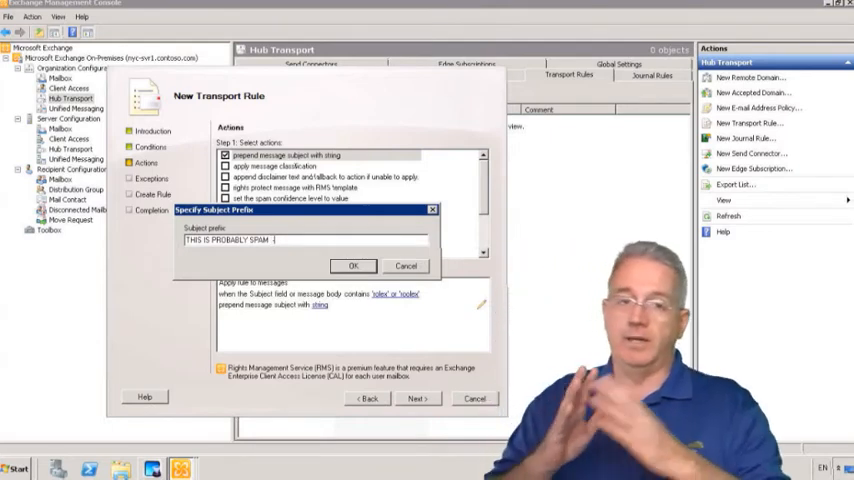
{"action": "type", "text": "-"}
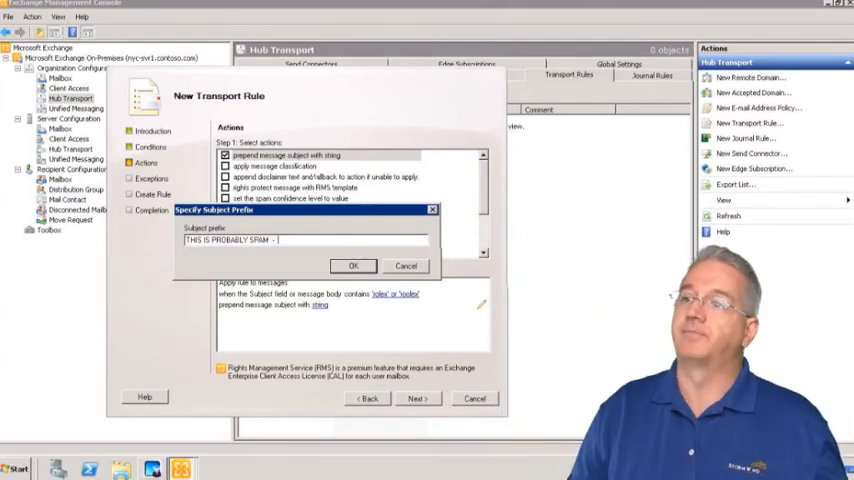
{"action": "left_click", "coordinate": [353, 265]}
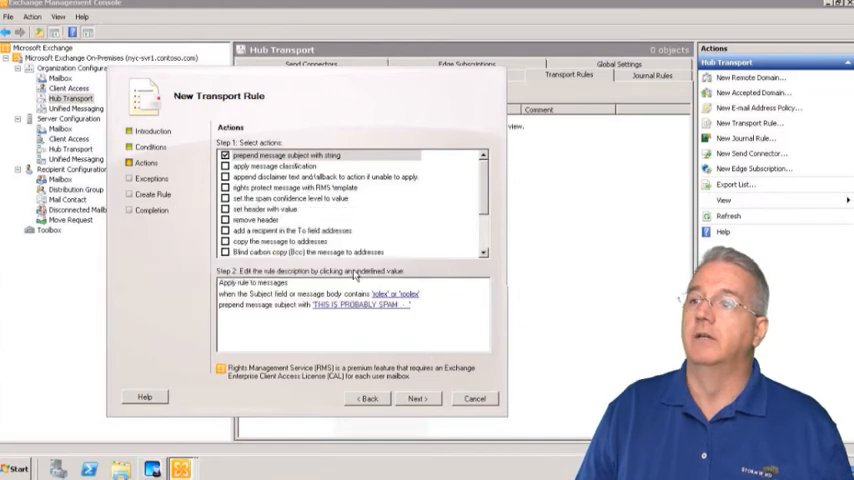
Skip Exceptions and create the No Rolex rule, reaching the Completion page.
{"action": "left_click", "coordinate": [418, 398]}
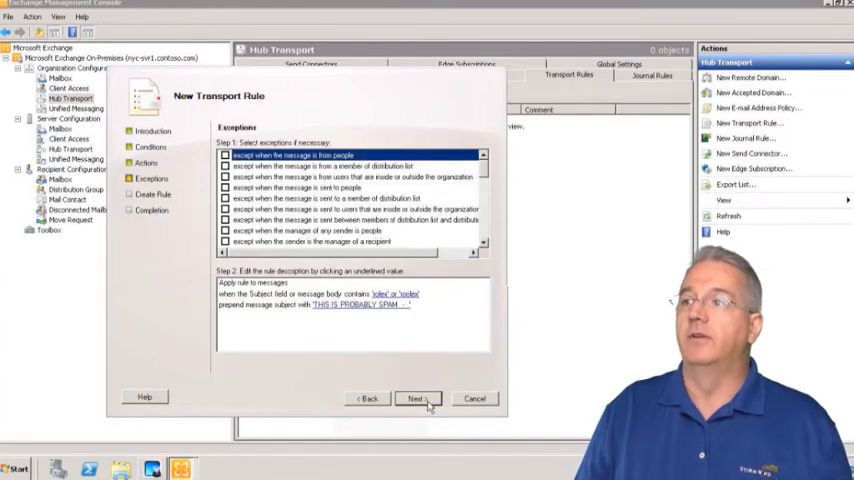
{"action": "left_click", "coordinate": [368, 398]}
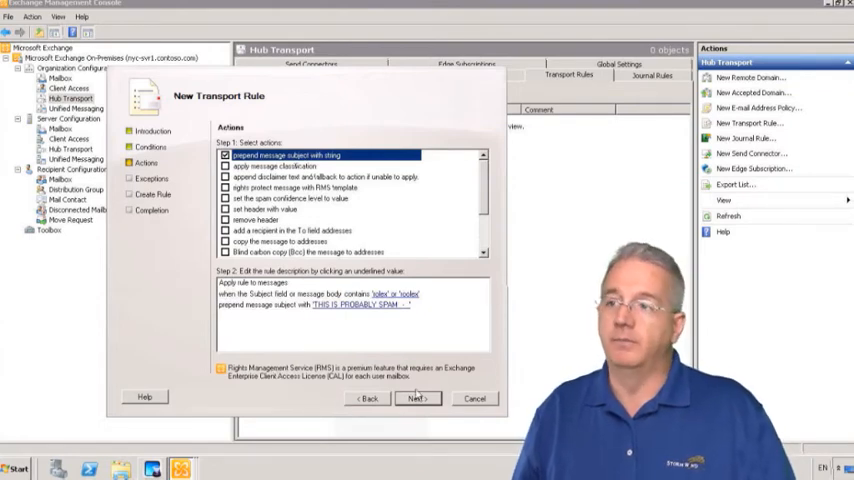
{"action": "left_click", "coordinate": [419, 398]}
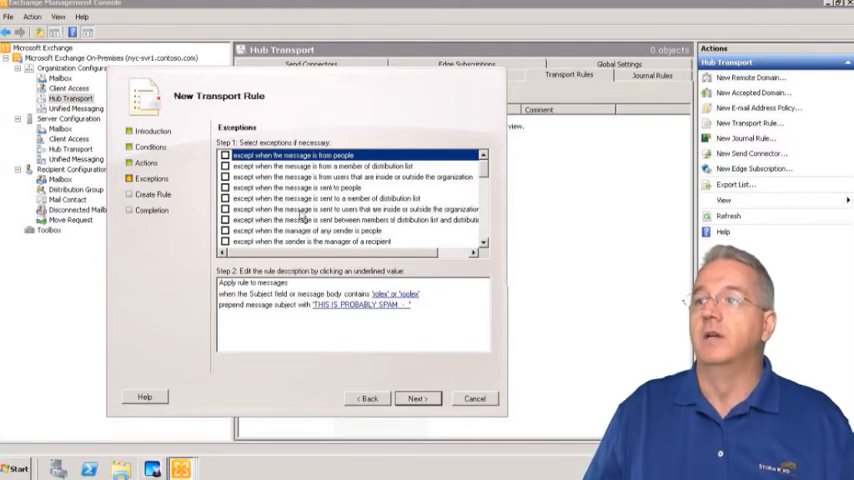
{"action": "left_click", "coordinate": [418, 399]}
{"action": "left_click", "coordinate": [418, 399]}
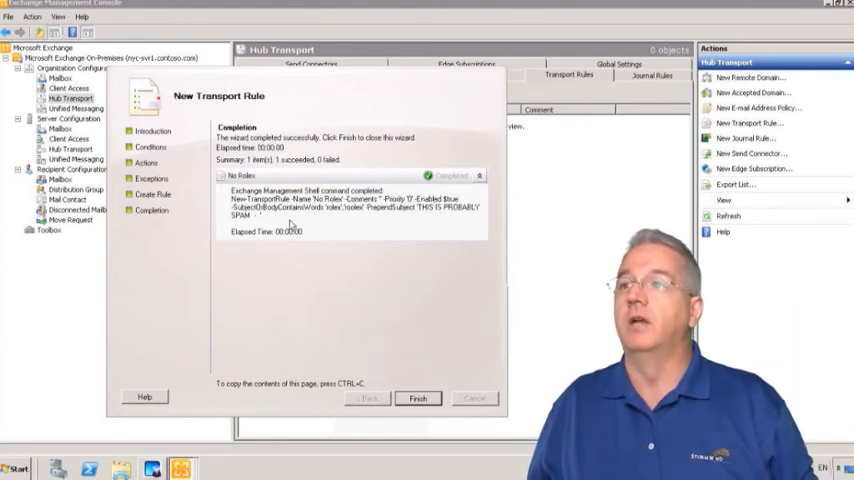
Finish the wizard so No Rolex shows Enabled, then launch Internet Explorer from Start.
{"action": "left_click", "coordinate": [418, 400]}
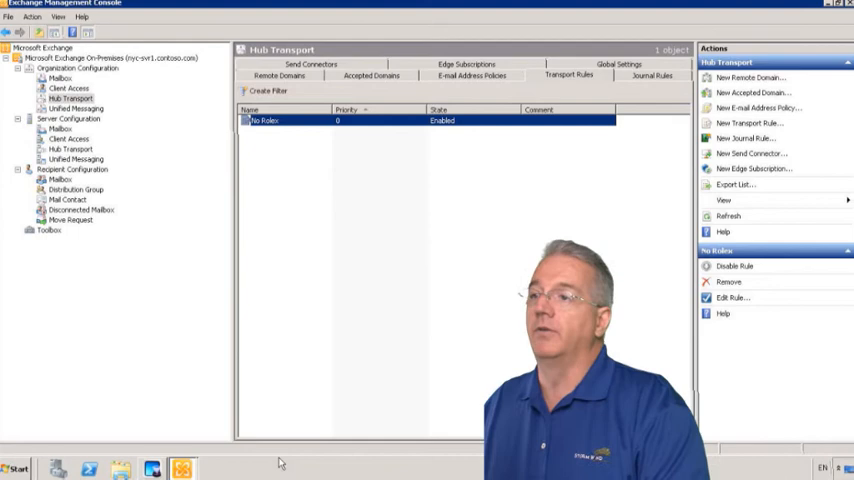
{"action": "key", "text": "super"}
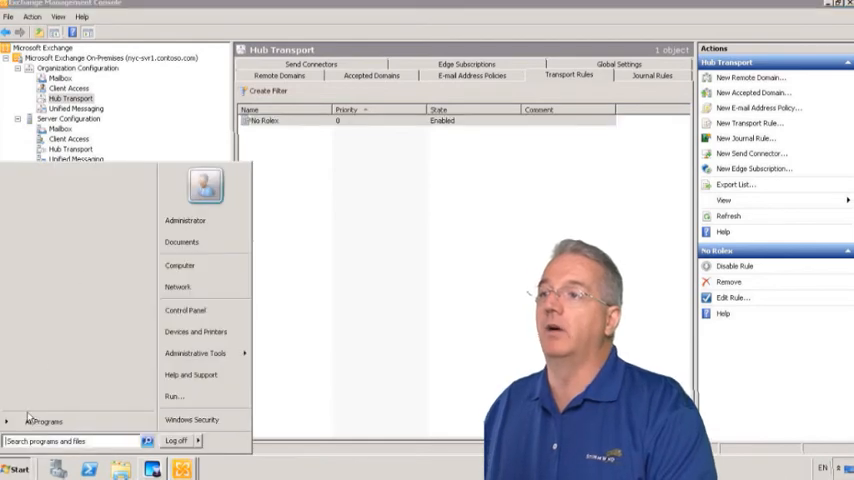
{"action": "left_click", "coordinate": [30, 420]}
{"action": "left_click", "coordinate": [30, 185]}
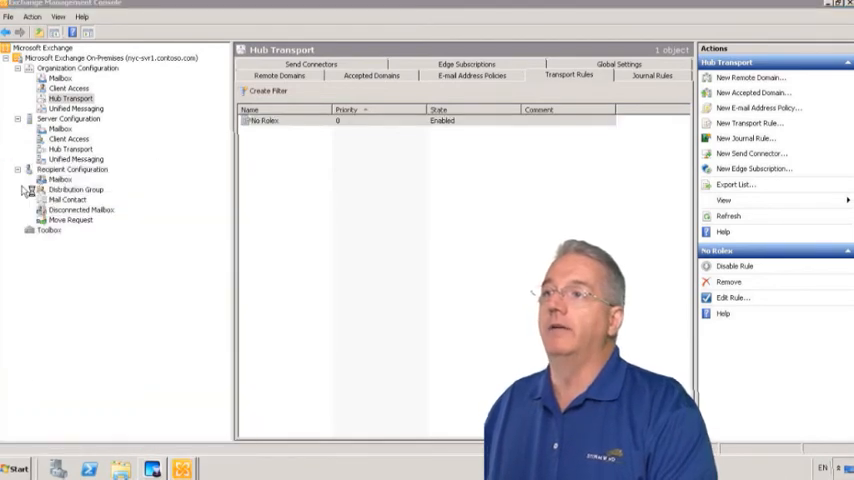
Go to the OWA address, pass the certificate warning, sign in as administrator and start a new message.
{"action": "left_click", "coordinate": [382, 20]}
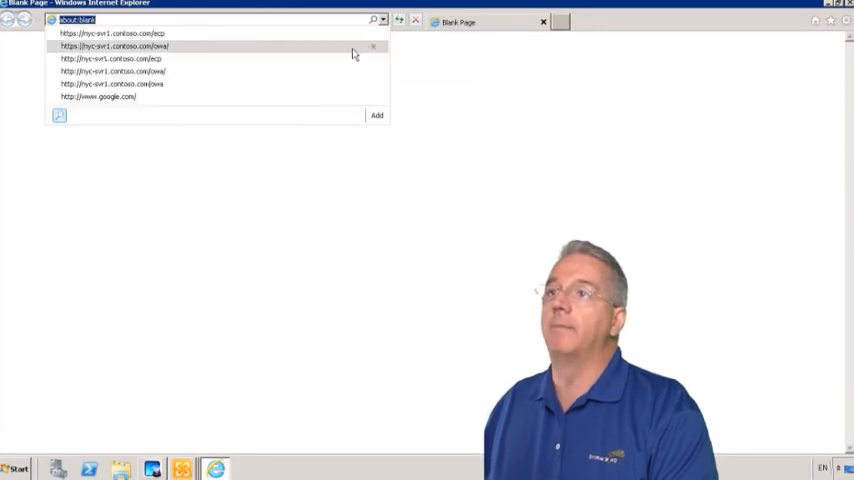
{"action": "left_click", "coordinate": [353, 47]}
{"action": "left_click", "coordinate": [148, 191]}
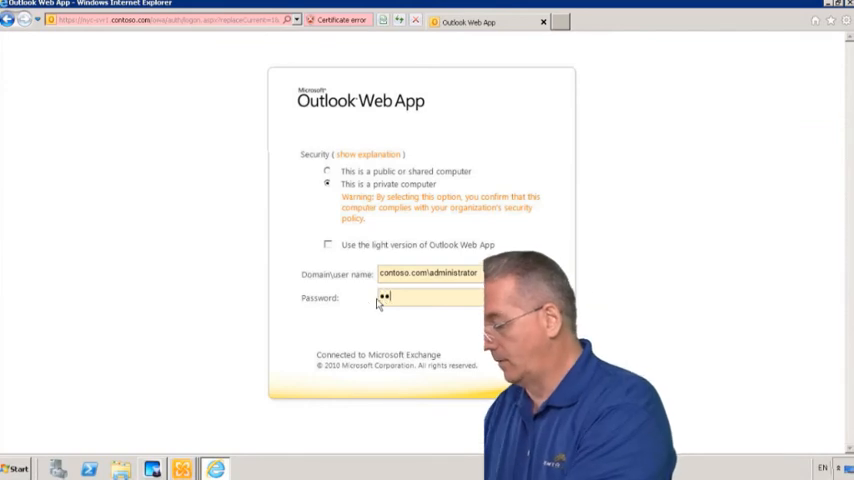
{"action": "type", "text": "word"}
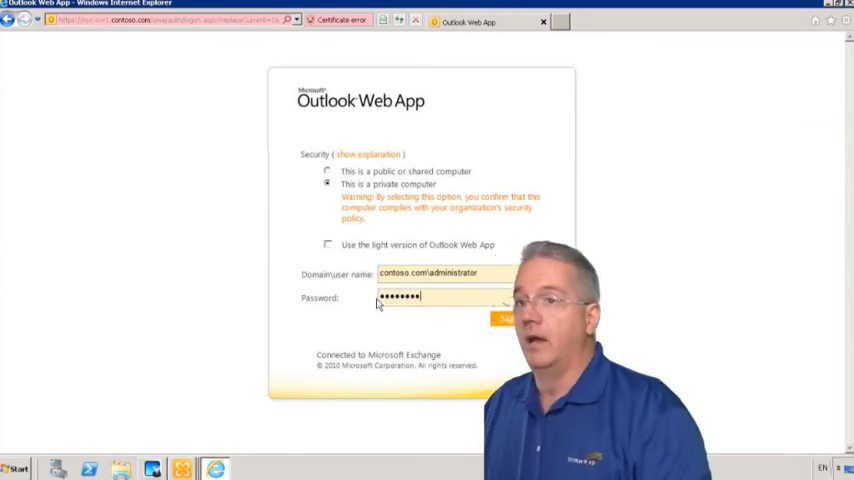
{"action": "left_click", "coordinate": [512, 319]}
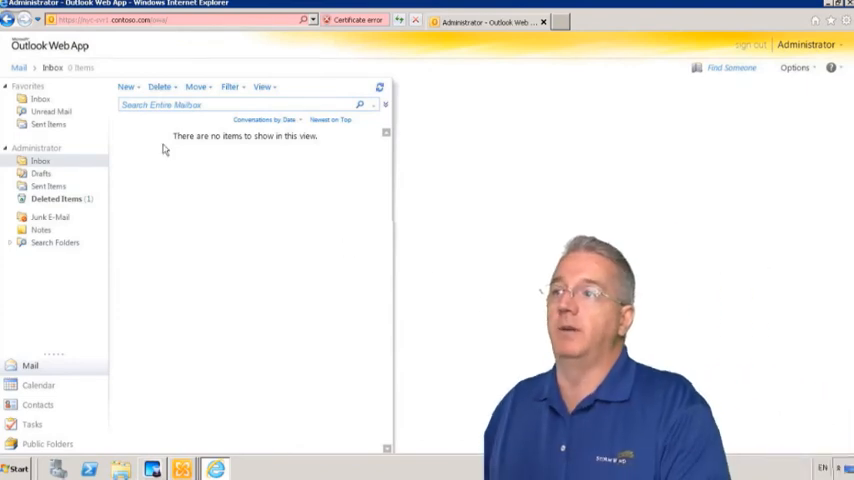
{"action": "left_click", "coordinate": [125, 87]}
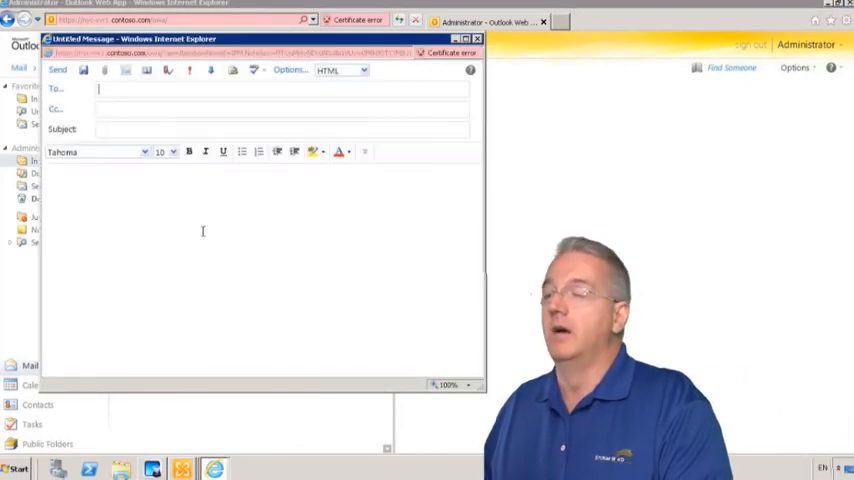
{"action": "type", "text": "admini"}
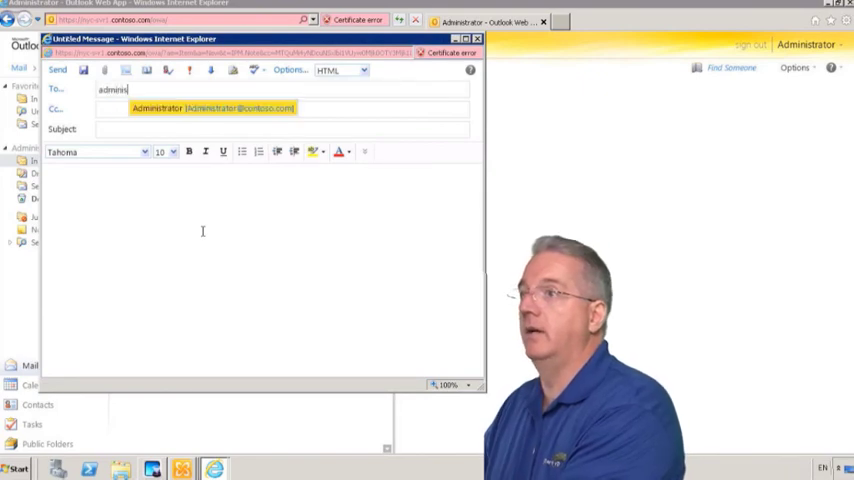
Send Administrator a test message, subject 'Rolex for sale', body 'Really cheap'.
{"action": "key", "text": "Return"}
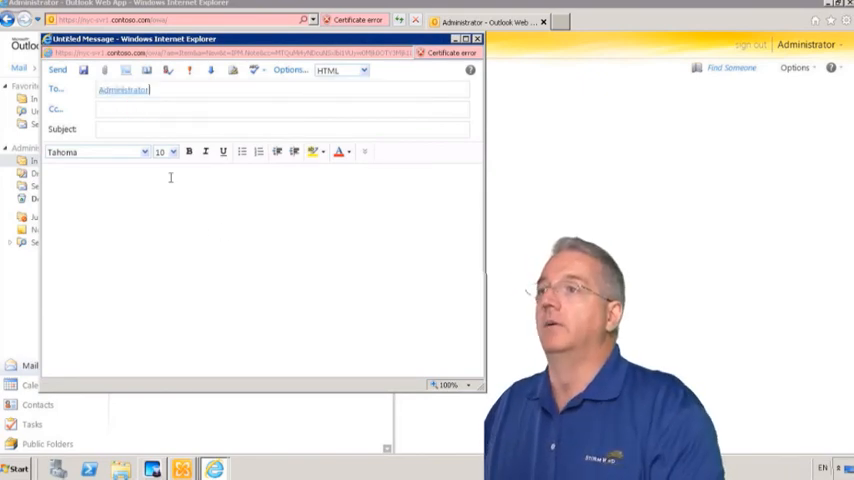
{"action": "left_click", "coordinate": [136, 129]}
{"action": "type", "text": "Rolex for sale"}
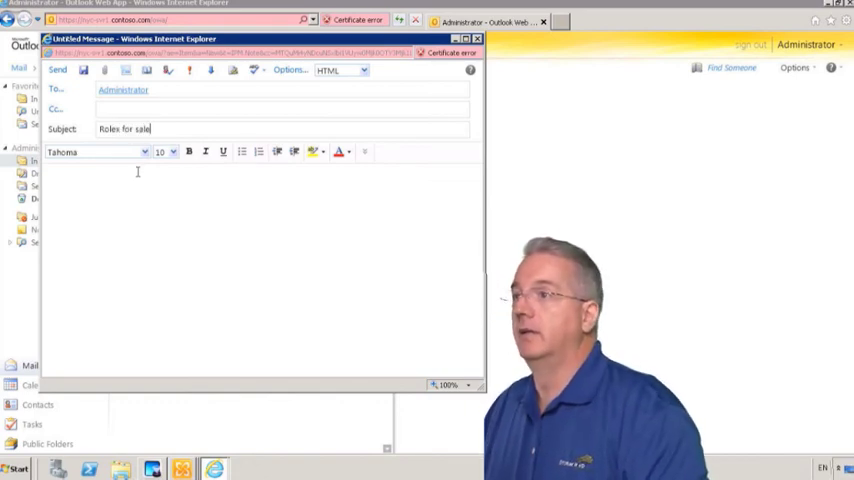
{"action": "left_click", "coordinate": [137, 172]}
{"action": "type", "text": "Really chea"}
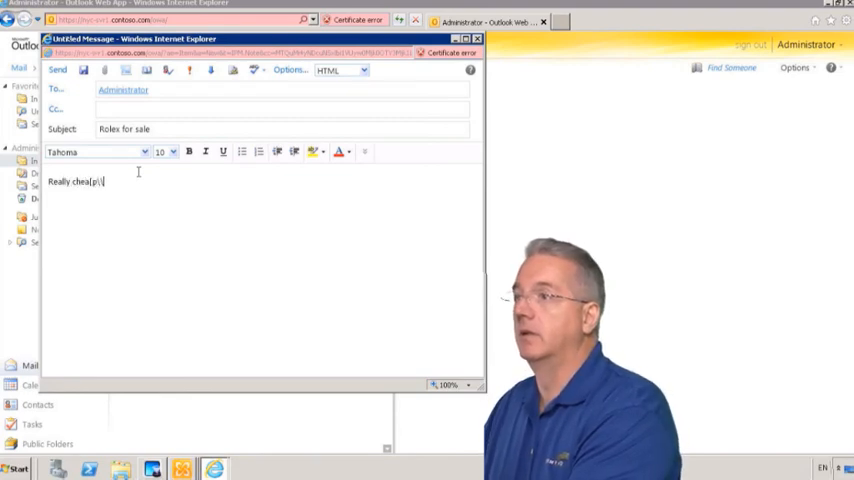
{"action": "type", "text": "p"}
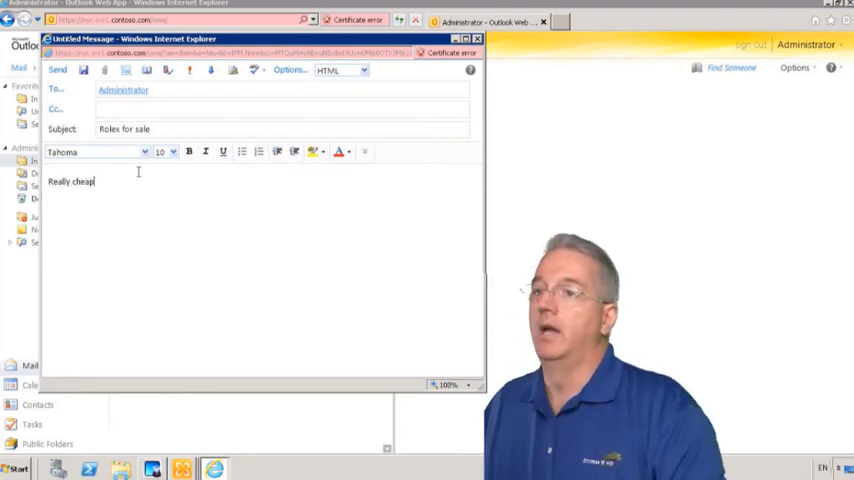
{"action": "left_click", "coordinate": [57, 70]}
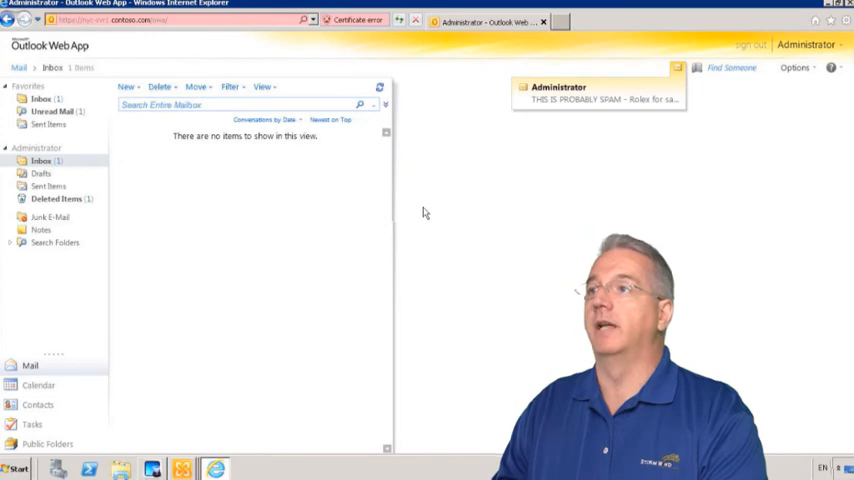
View the Inbox message 'THIS IS PROBABLY SPAM - Rolex for sale' in the reading pane.
{"action": "left_click", "coordinate": [42, 161]}
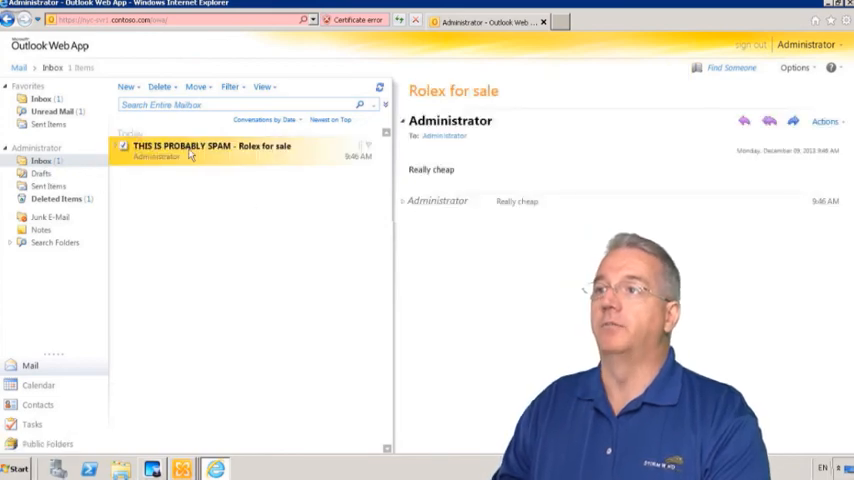